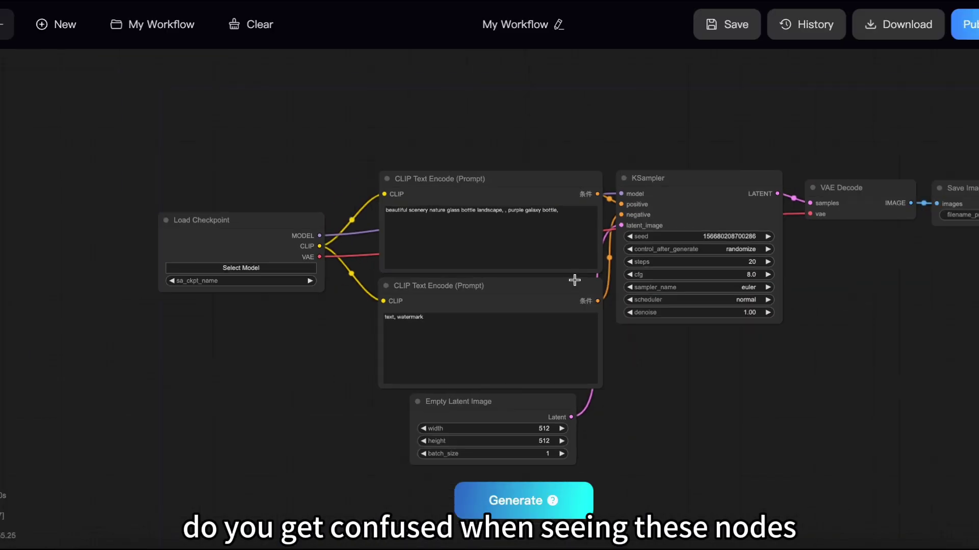
# Pan the default 'My Workflow' graph left to review its nodes, from Load Checkpoint to Save Image.
pyautogui.moveTo(734, 405); pyautogui.dragTo(579, 393)
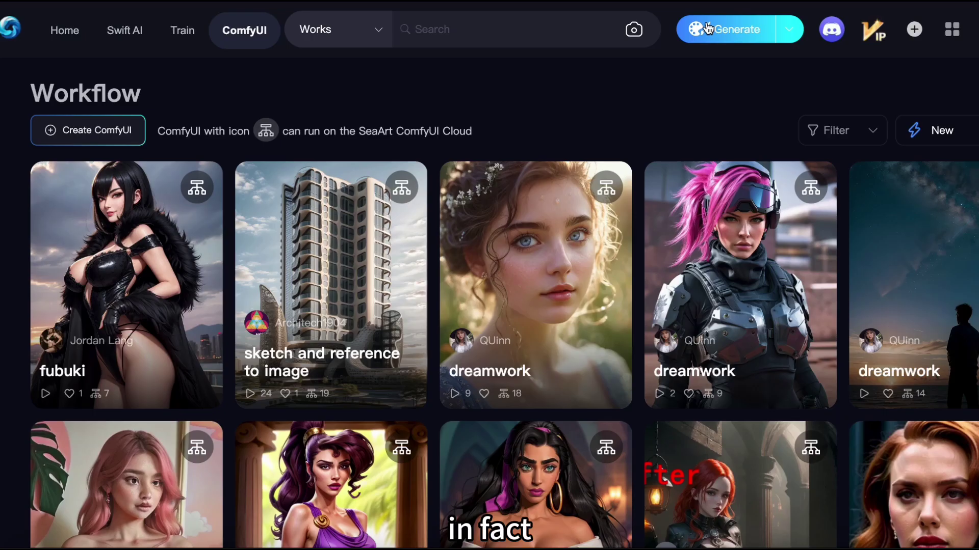
pyautogui.click(707, 28)
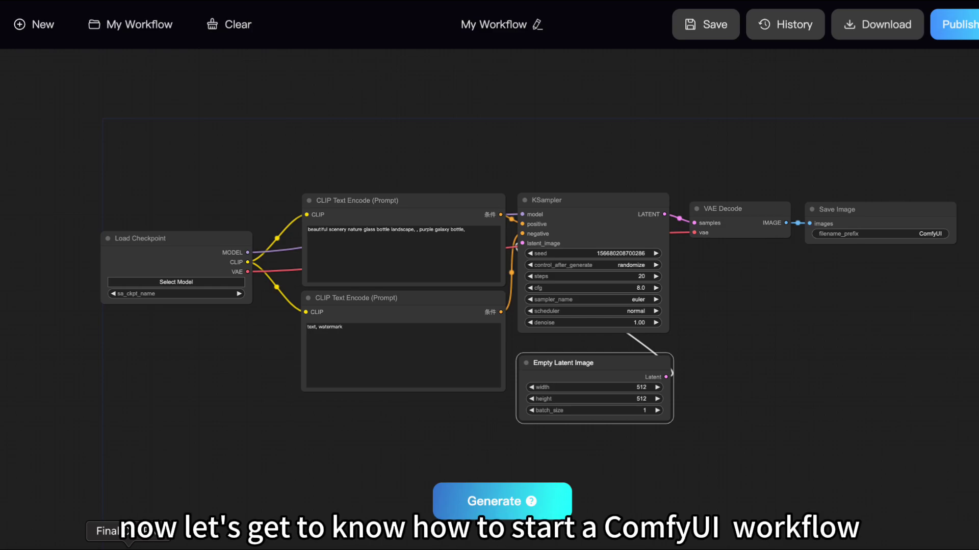
# Open the ComfyUI section of SeaArt and launch its workflow editor.
pyautogui.click(230, 29)
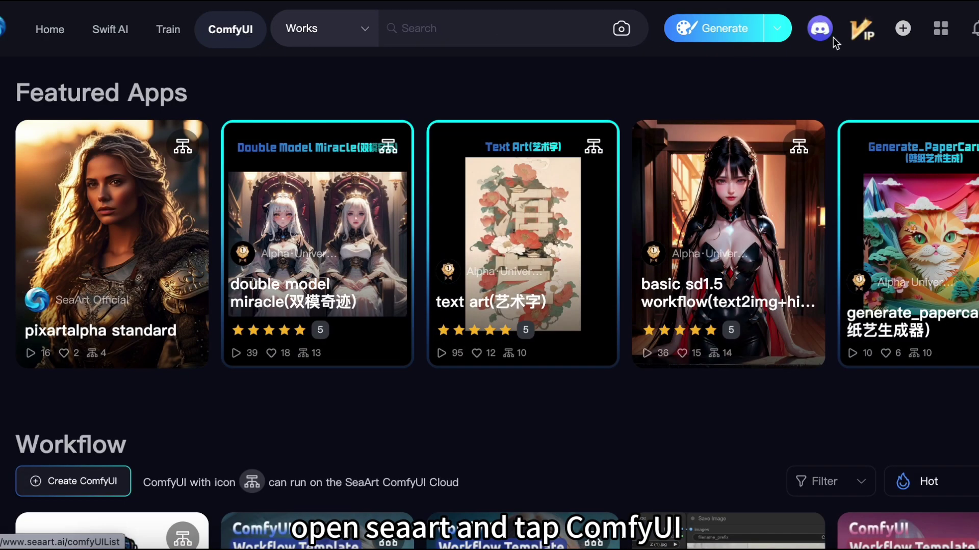
pyautogui.moveTo(788, 37)
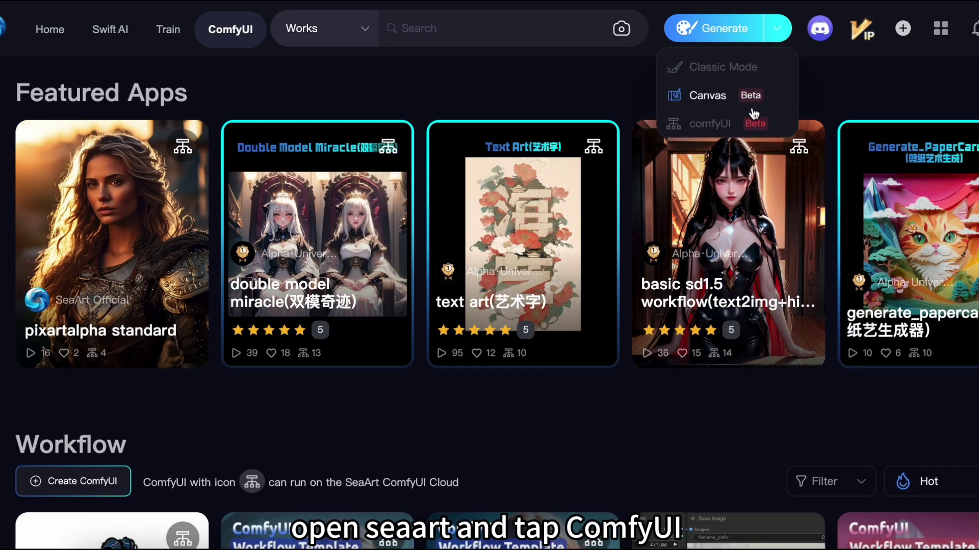
pyautogui.click(714, 124)
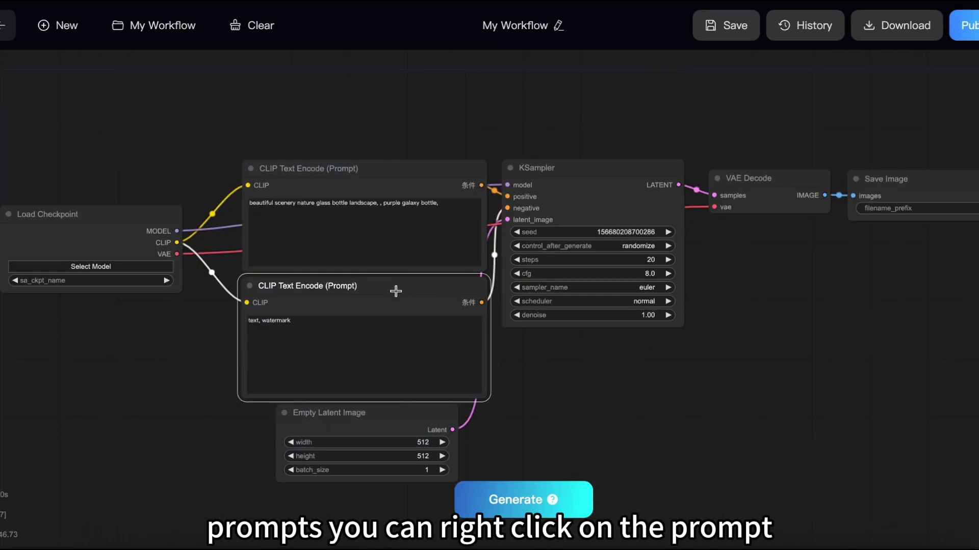
# Retitle the lower CLIP Text Encode node to 'Negative Promps'.
pyautogui.rightClick(396, 291)
pyautogui.click(456, 355)
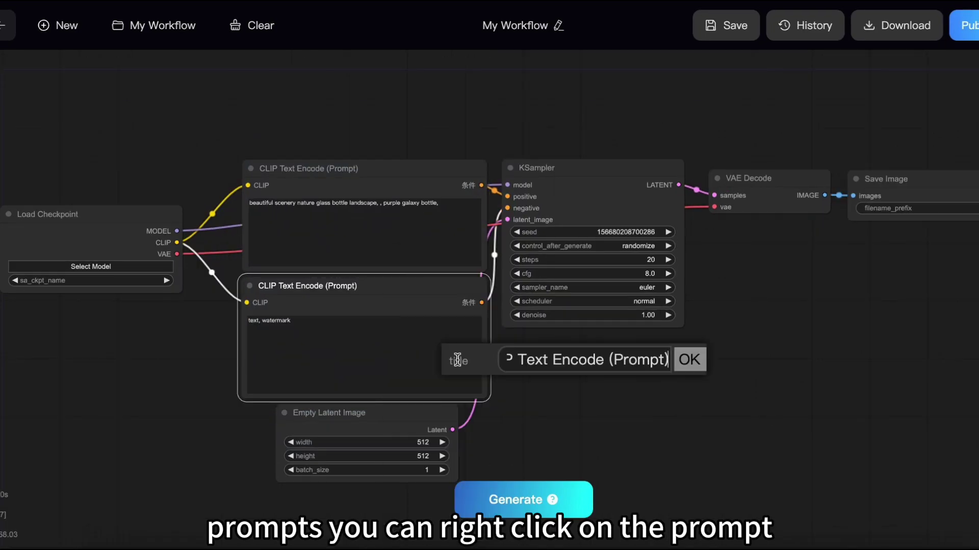
pyautogui.write('Negative Promps')
pyautogui.press('Return')
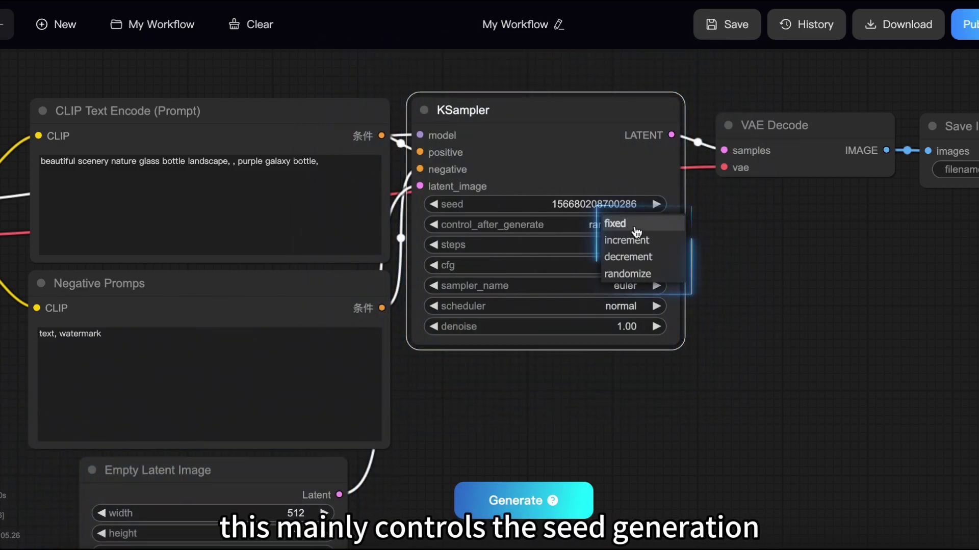
# Keep the KSampler scheduler at normal and move Empty Latent Image beneath KSampler.
pyautogui.click(631, 306)
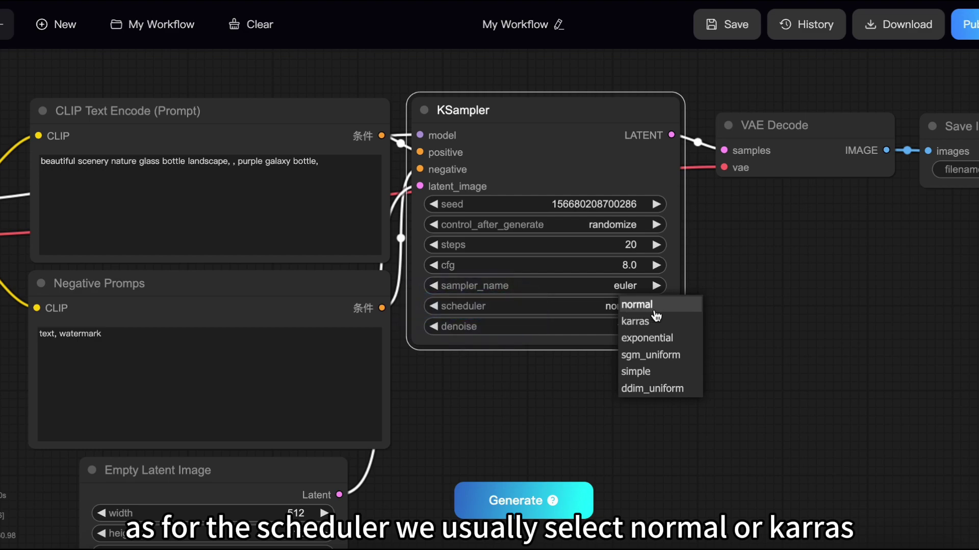
pyautogui.click(633, 311)
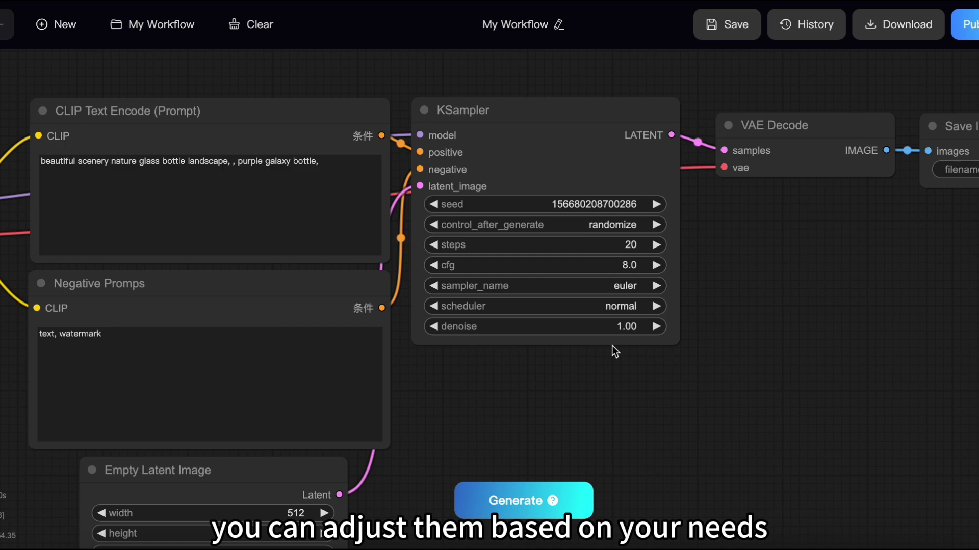
pyautogui.moveTo(251, 472); pyautogui.dragTo(587, 384)
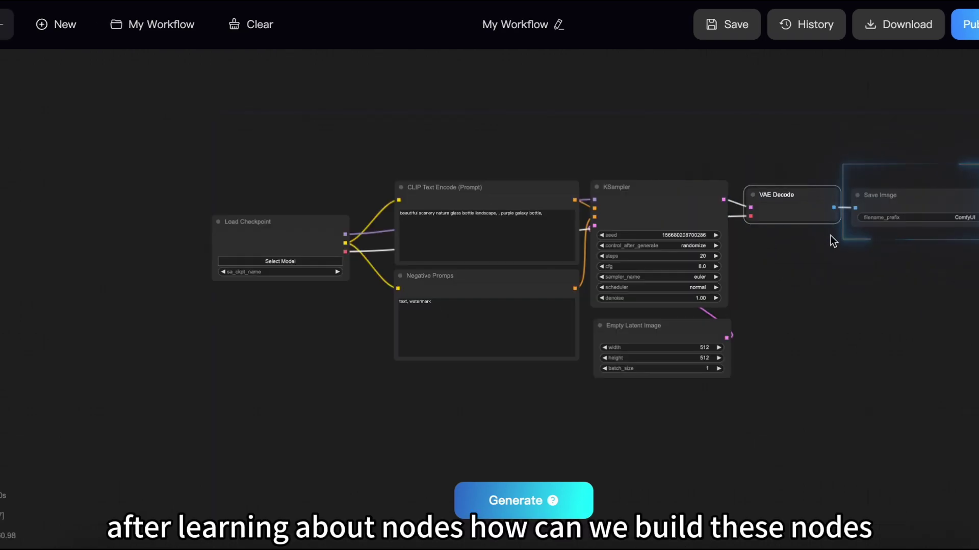
# Wipe the workflow and place a fresh KSampler node from Add Node > sampling.
pyautogui.click(229, 21)
pyautogui.click(632, 322)
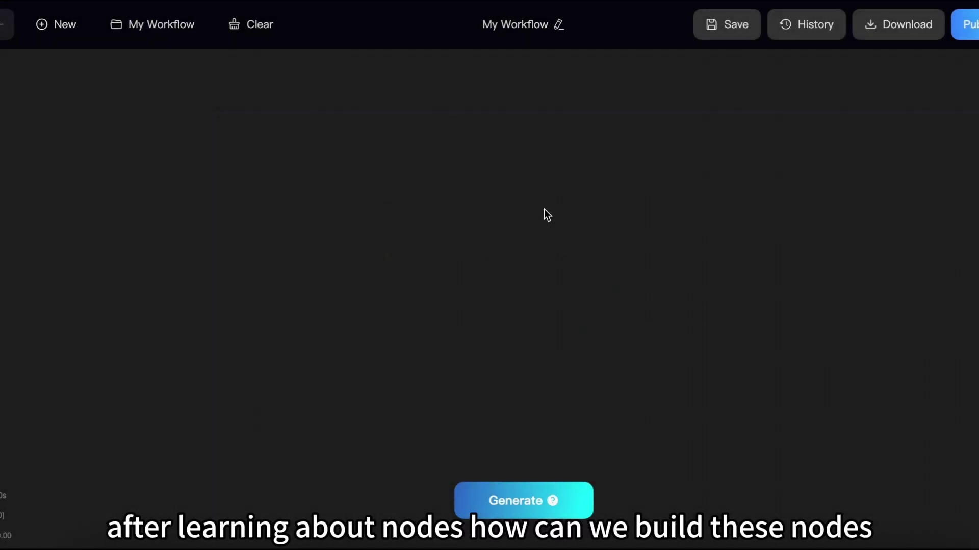
pyautogui.rightClick(501, 206)
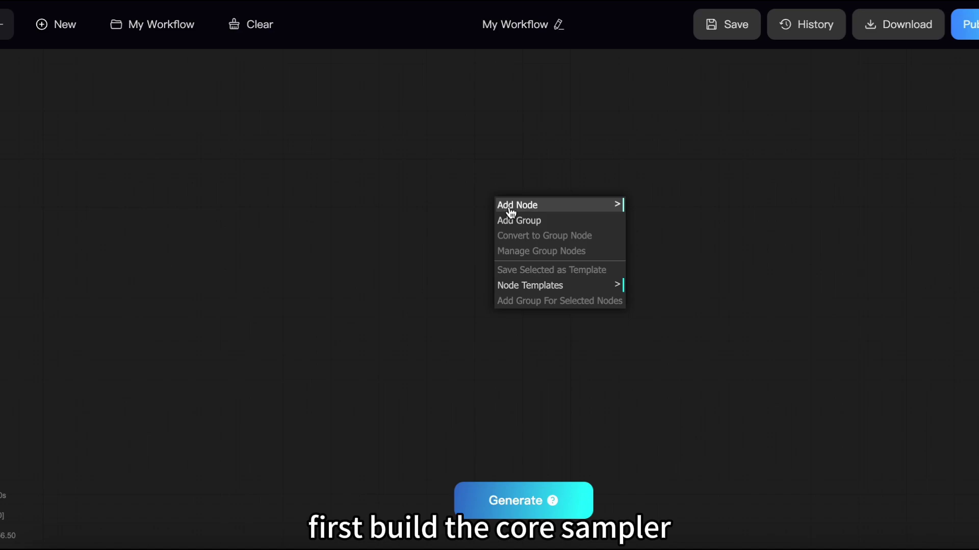
pyautogui.click(510, 211)
pyautogui.scroll(3, 673, 194)
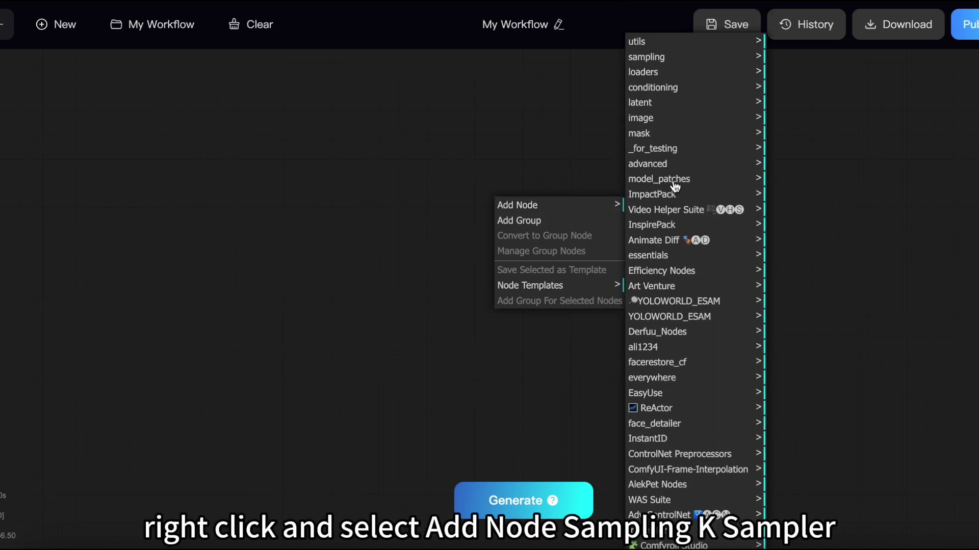
pyautogui.click(643, 65)
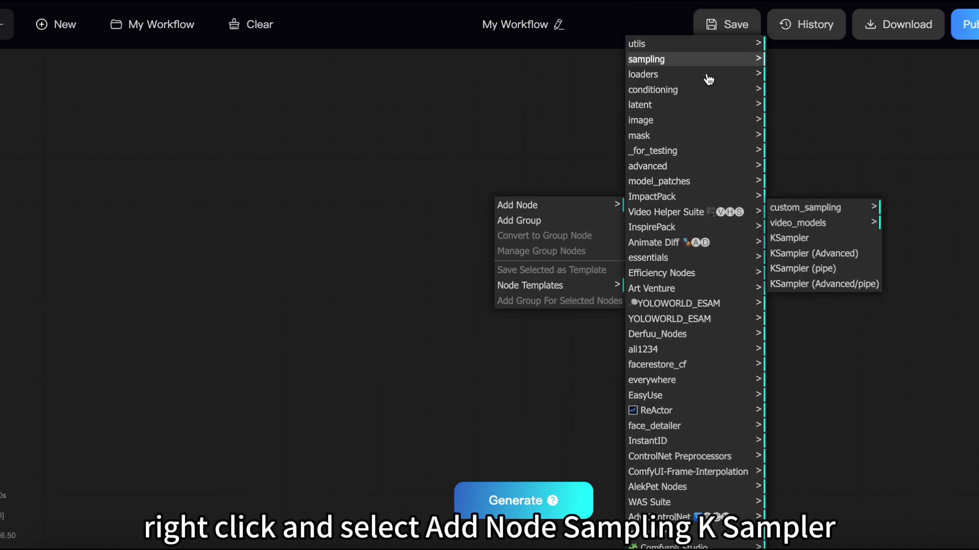
pyautogui.click(798, 239)
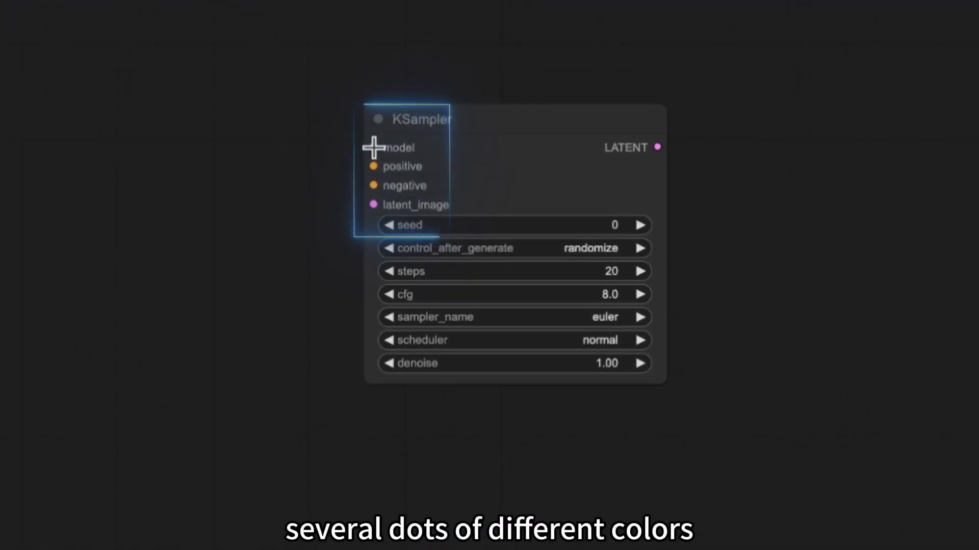
# Add Load Checkpoint and two CLIP Text Encode nodes from KSampler's model, positive and negative inputs.
pyautogui.moveTo(374, 147); pyautogui.dragTo(110, 228)
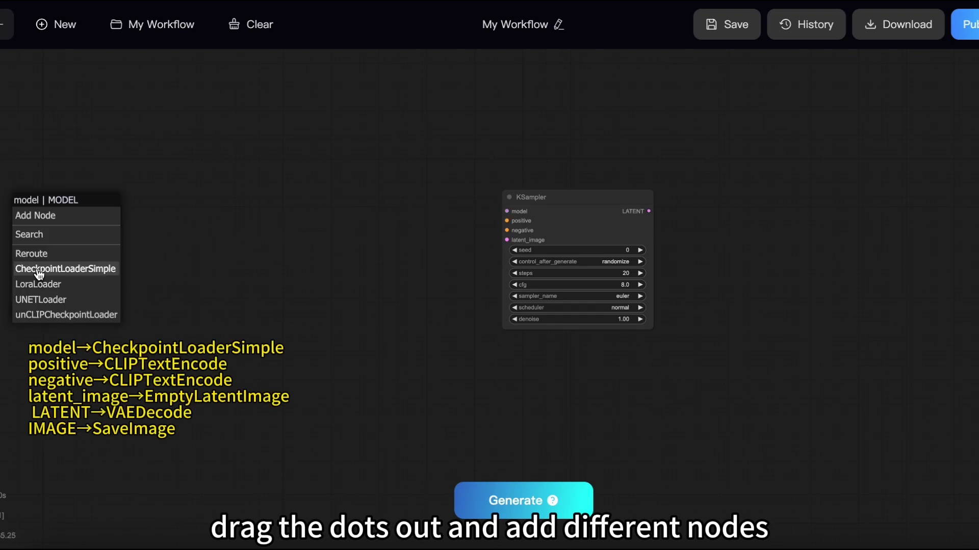
pyautogui.click(59, 266)
pyautogui.moveTo(507, 221); pyautogui.dragTo(253, 181)
pyautogui.click(295, 254)
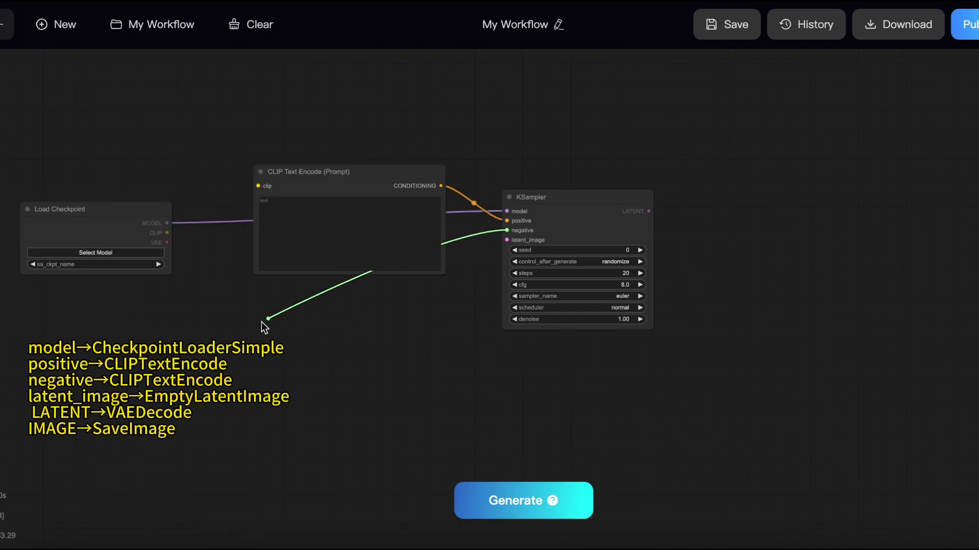
pyautogui.moveTo(262, 322); pyautogui.dragTo(257, 304)
pyautogui.click(288, 356)
# Add Empty Latent Image, VAE Decode and Save Image nodes wired around KSampler.
pyautogui.moveTo(506, 240); pyautogui.dragTo(574, 308)
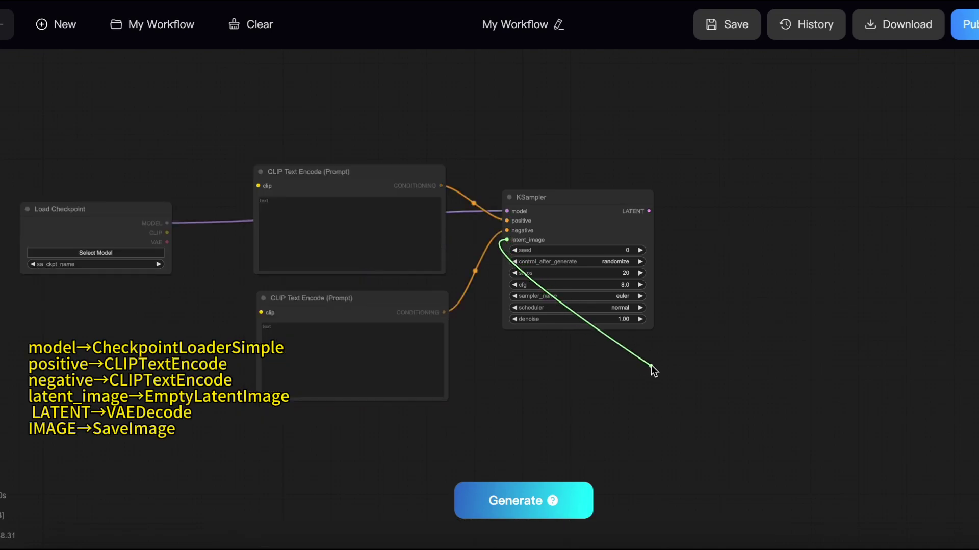
pyautogui.moveTo(651, 366); pyautogui.dragTo(596, 333)
pyautogui.click(663, 447)
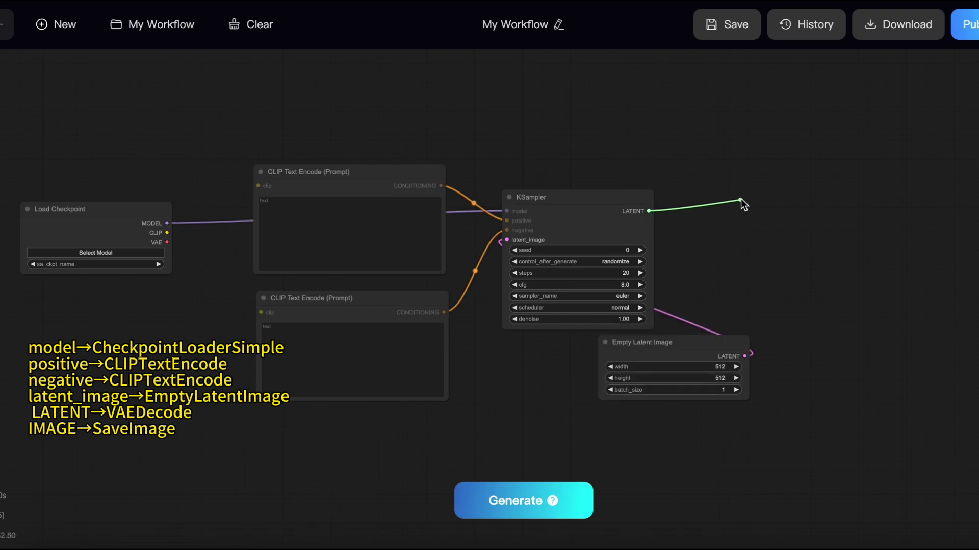
pyautogui.moveTo(741, 199); pyautogui.dragTo(754, 196)
pyautogui.click(769, 263)
pyautogui.moveTo(852, 204); pyautogui.dragTo(891, 203)
pyautogui.click(909, 281)
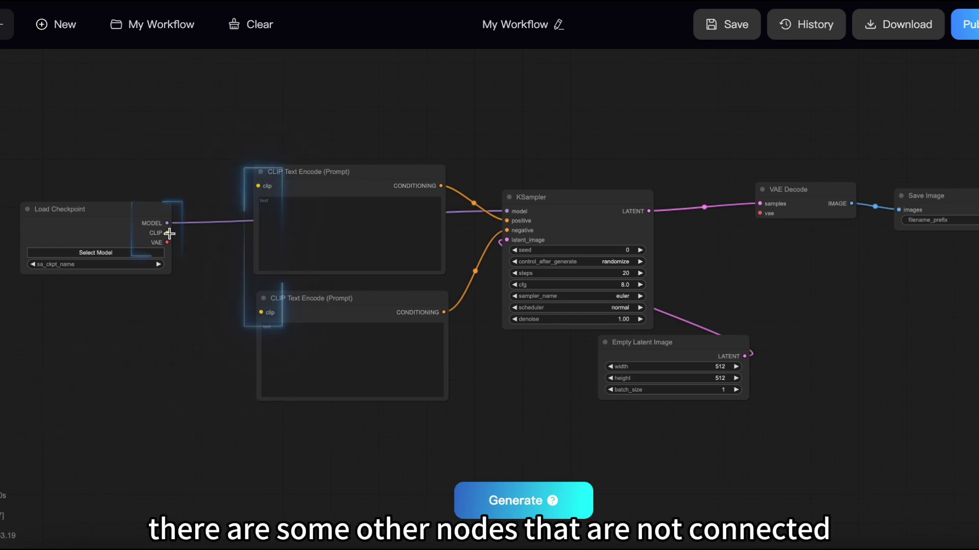
# Wire checkpoint CLIP to both prompt encoders and VAE to VAE Decode, trying a Load VAE node.
pyautogui.moveTo(169, 233); pyautogui.dragTo(258, 186)
pyautogui.moveTo(167, 233); pyautogui.dragTo(178, 236)
pyautogui.moveTo(259, 313); pyautogui.dragTo(259, 313)
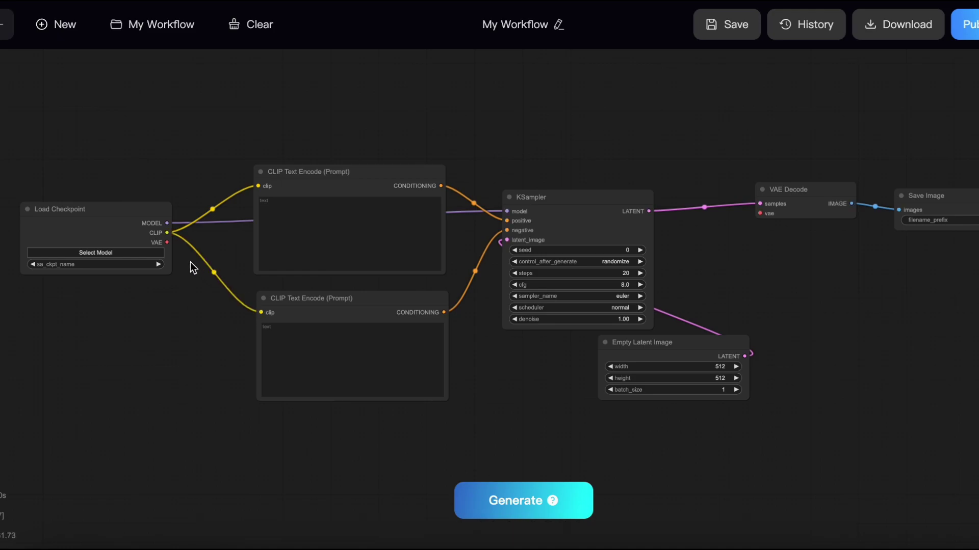
pyautogui.moveTo(167, 242); pyautogui.dragTo(759, 212)
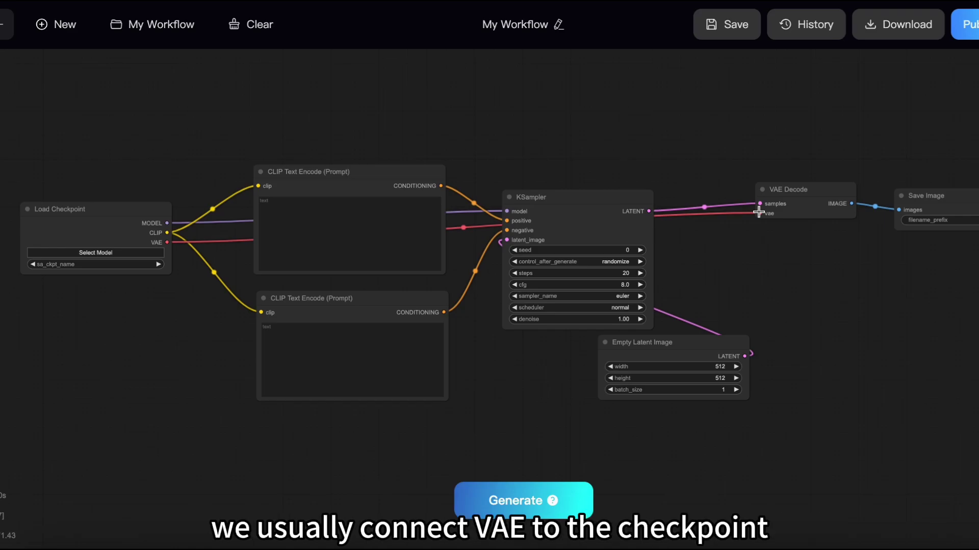
pyautogui.moveTo(759, 212); pyautogui.dragTo(784, 261)
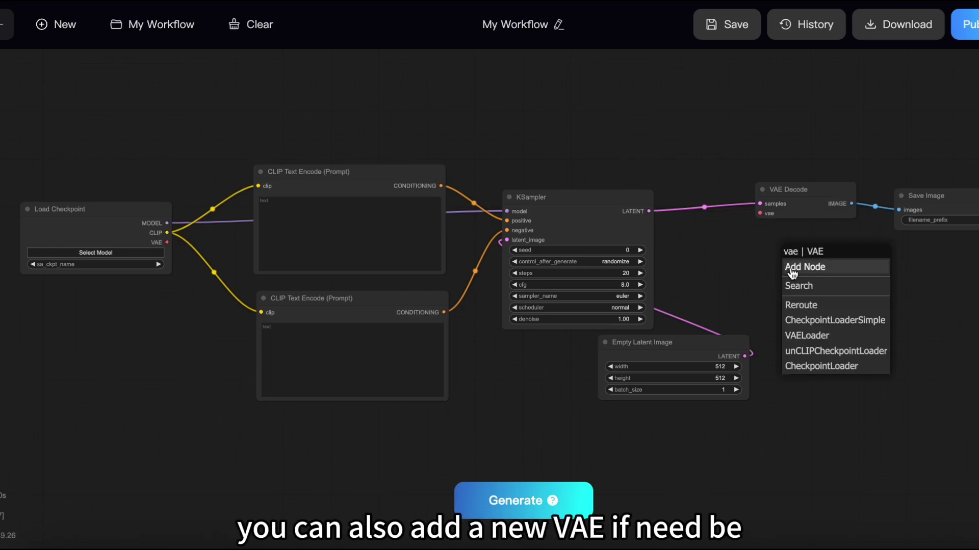
pyautogui.click(810, 335)
# Undo the Load VAE node and add a Load LoRA node from the loaders category.
pyautogui.hotkey('ctrl', 'z')
pyautogui.rightClick(48, 355)
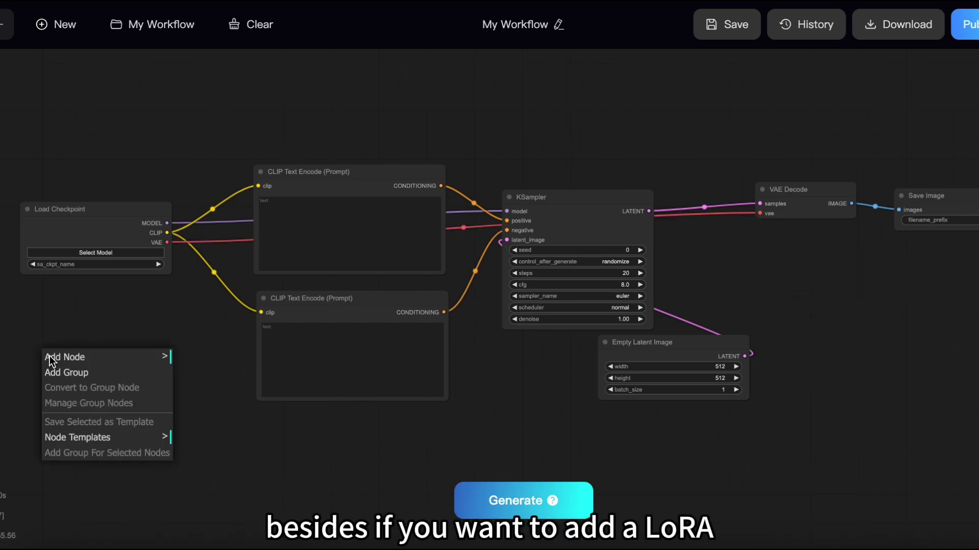
pyautogui.click(50, 357)
pyautogui.click(224, 135)
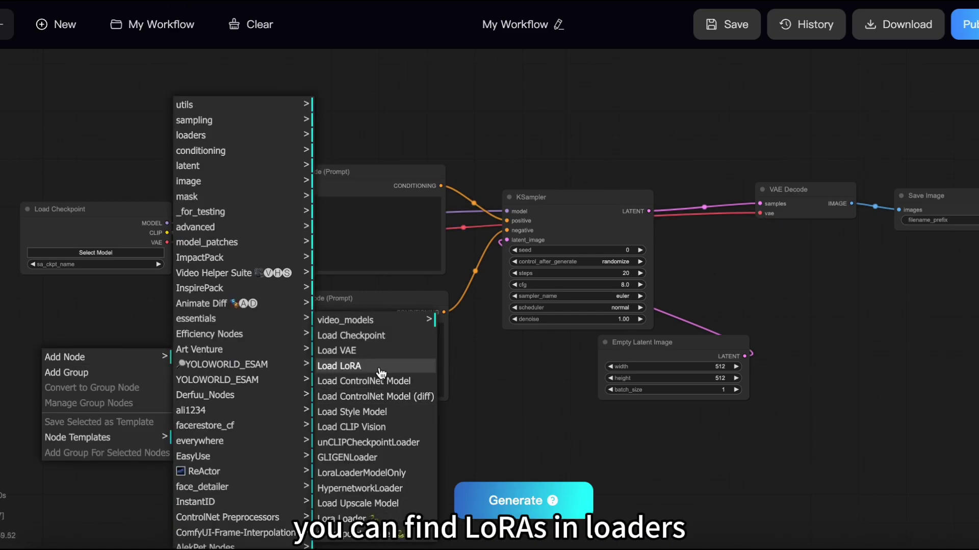
pyautogui.click(378, 366)
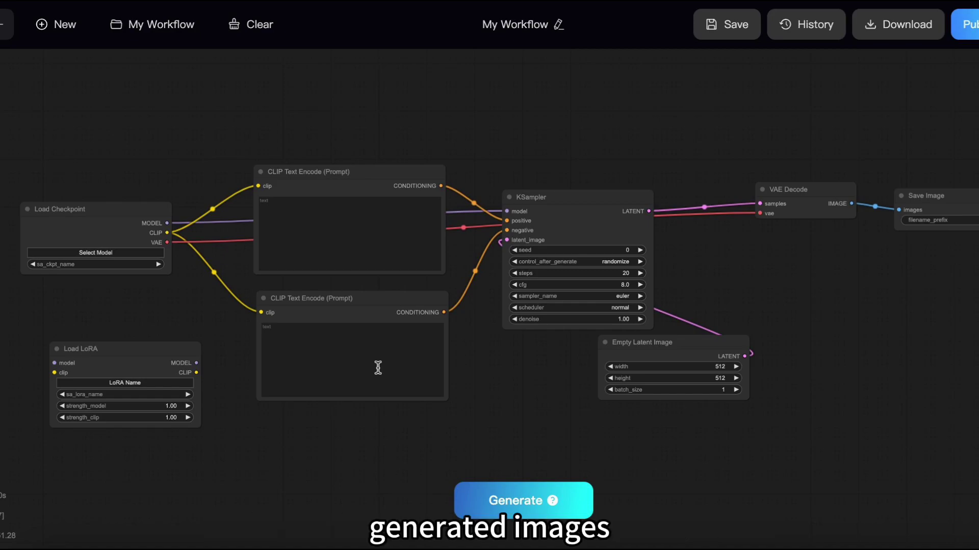
# Feed the checkpoint's MODEL and CLIP outputs into Load LoRA.
pyautogui.moveTo(55, 362); pyautogui.dragTo(137, 304)
pyautogui.moveTo(164, 224); pyautogui.dragTo(167, 224)
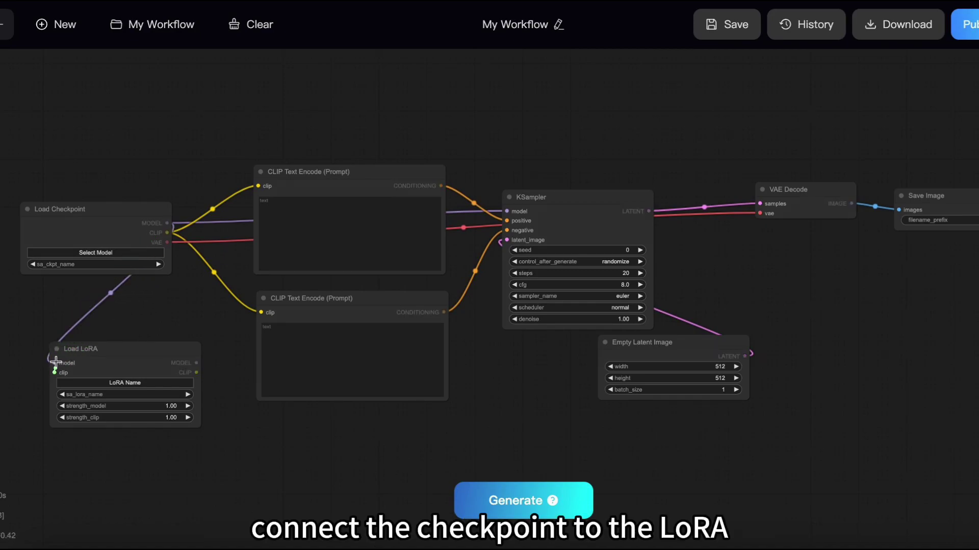
pyautogui.moveTo(54, 373); pyautogui.dragTo(167, 233)
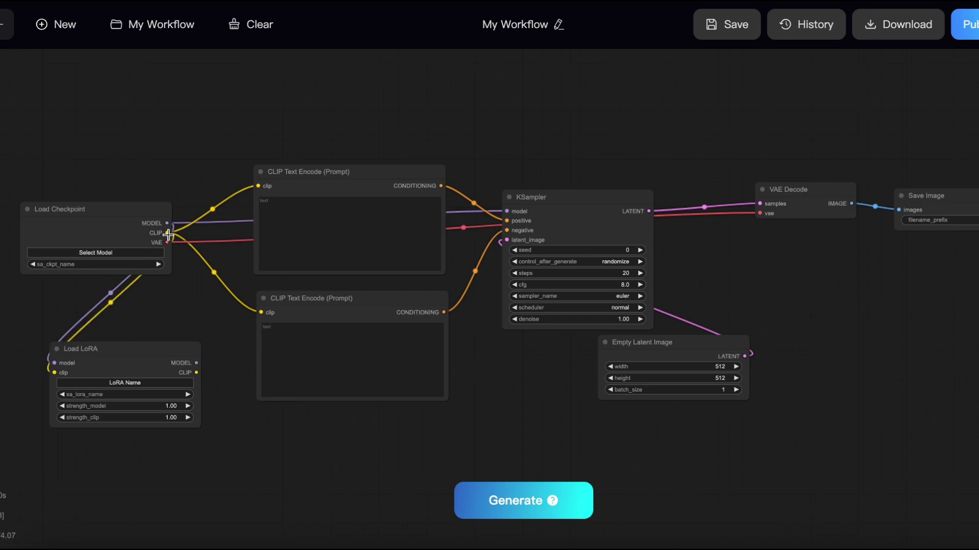
pyautogui.moveTo(196, 372); pyautogui.dragTo(506, 211)
# Add a CLIP Set Last Layer node from the conditioning category.
pyautogui.rightClick(221, 429)
pyautogui.click(236, 432)
pyautogui.scroll(1, 428, 265)
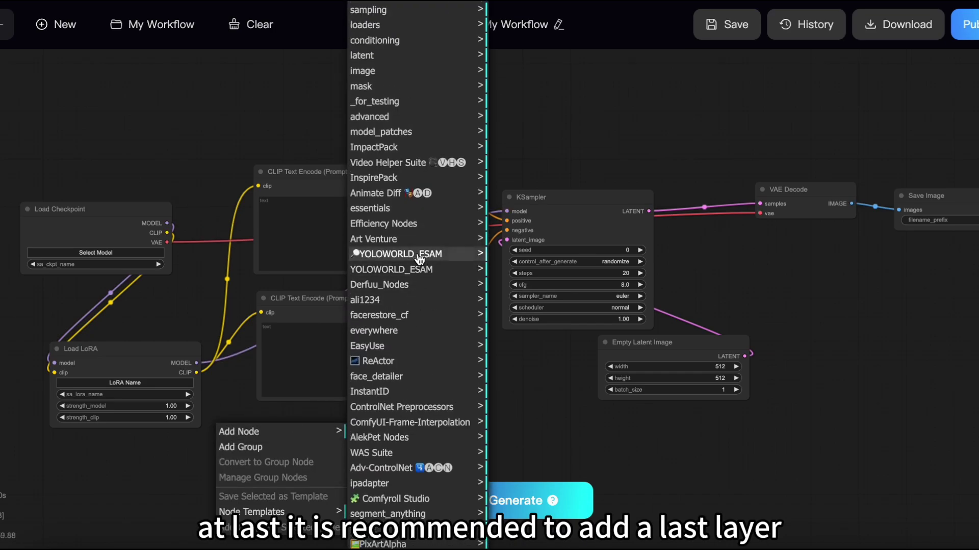
pyautogui.click(377, 40)
pyautogui.click(536, 368)
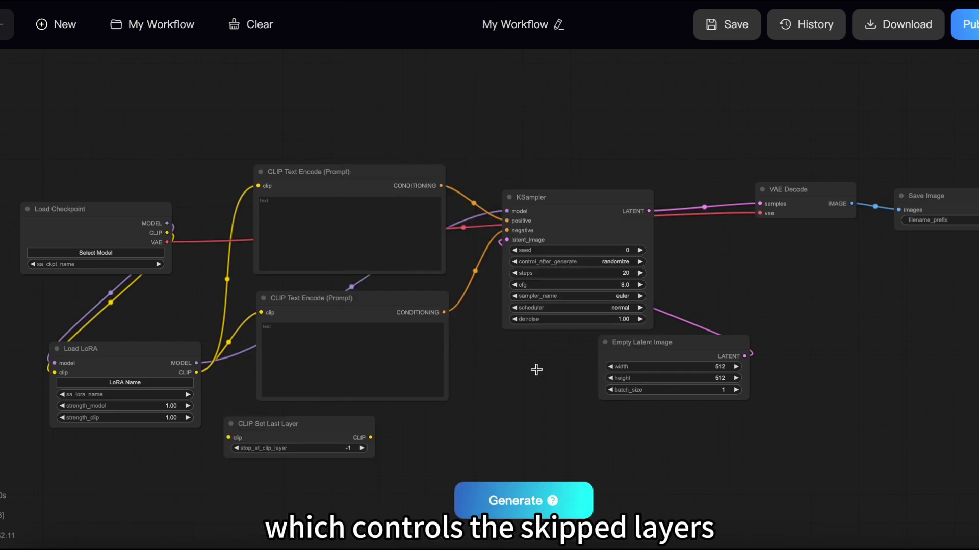
# Route the LoRA's CLIP through CLIP Set Last Layer into both negative and positive prompt encoders.
pyautogui.moveTo(229, 437); pyautogui.dragTo(221, 424)
pyautogui.moveTo(202, 376); pyautogui.dragTo(197, 376)
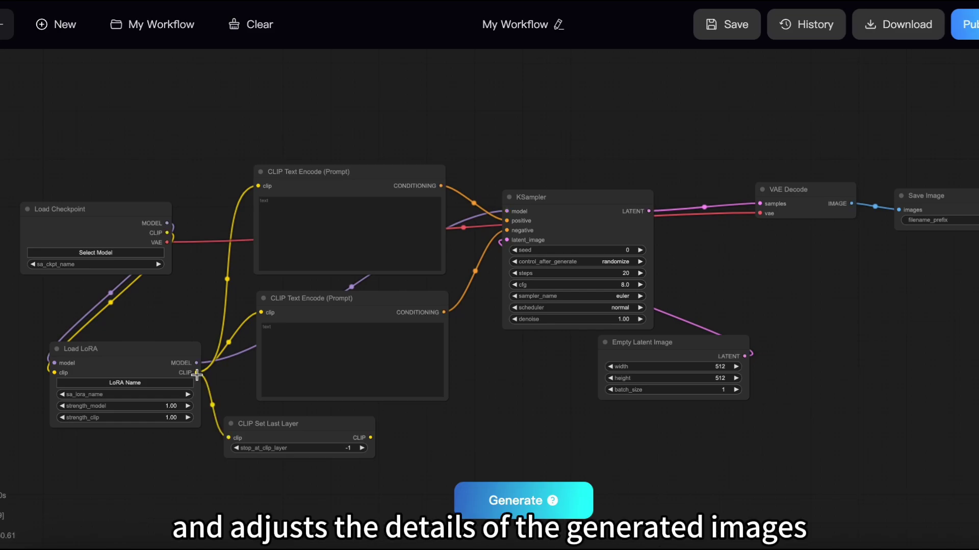
pyautogui.moveTo(371, 438); pyautogui.dragTo(311, 377)
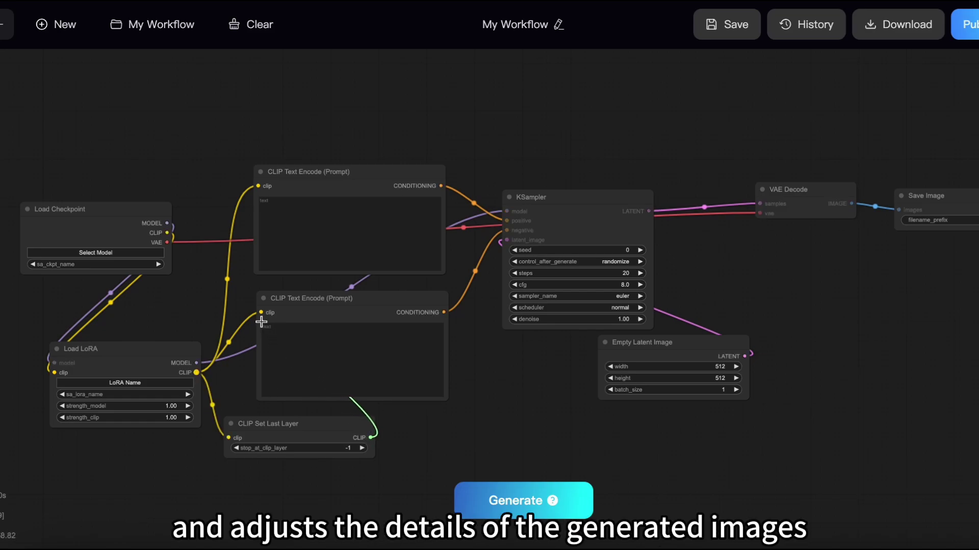
pyautogui.moveTo(261, 321); pyautogui.dragTo(261, 313)
pyautogui.moveTo(370, 438); pyautogui.dragTo(321, 233)
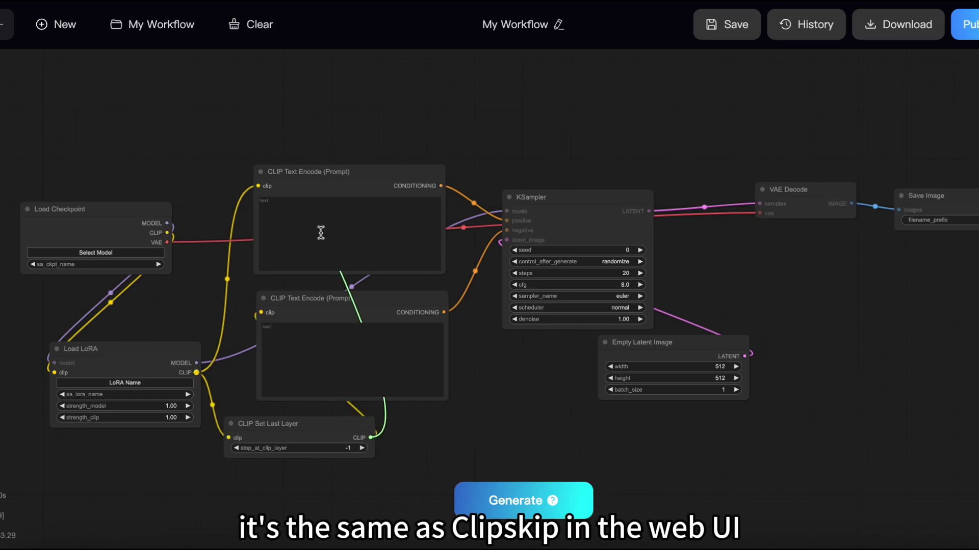
pyautogui.moveTo(258, 185); pyautogui.dragTo(258, 186)
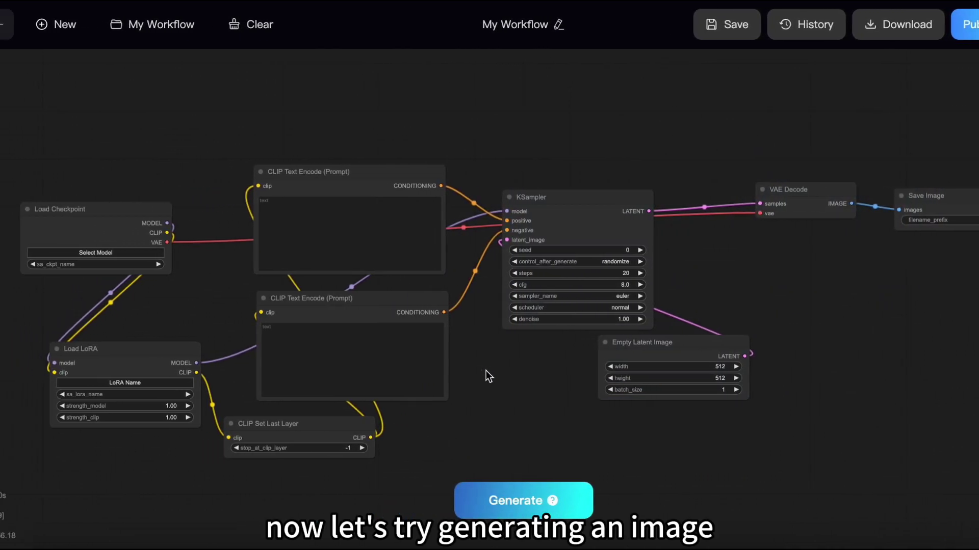
# Select Animagine XL V3.1 as the checkpoint and anime cute girlXL as the LoRA.
pyautogui.click(140, 264)
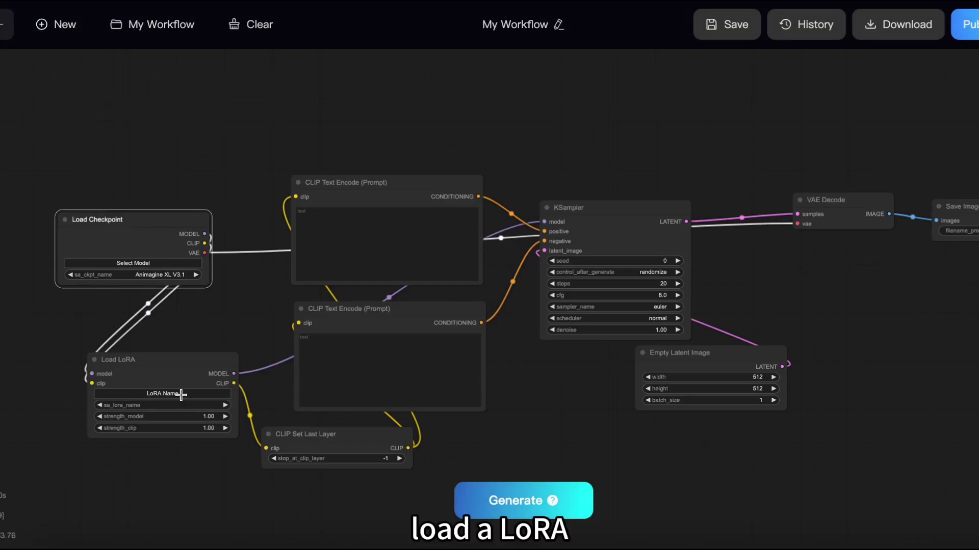
pyautogui.click(182, 394)
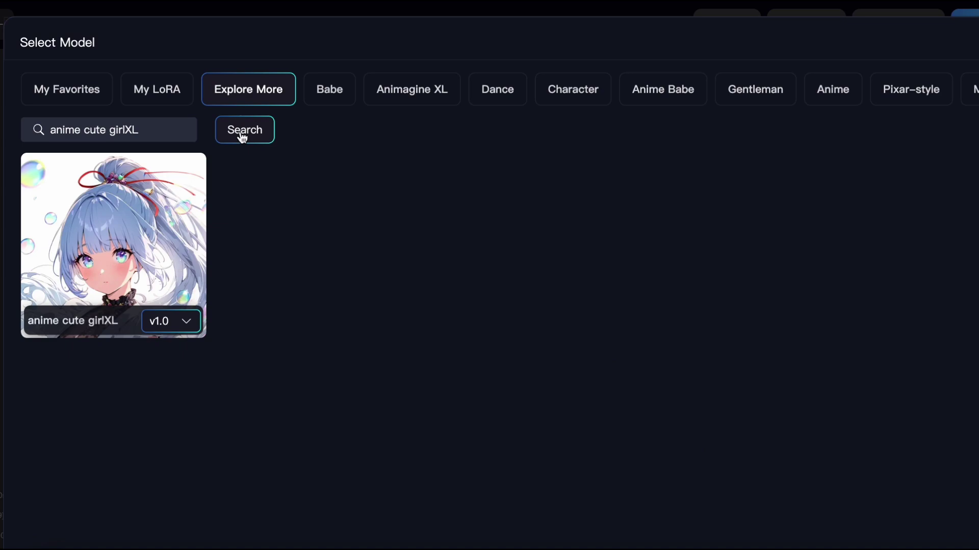
pyautogui.moveTo(146, 212)
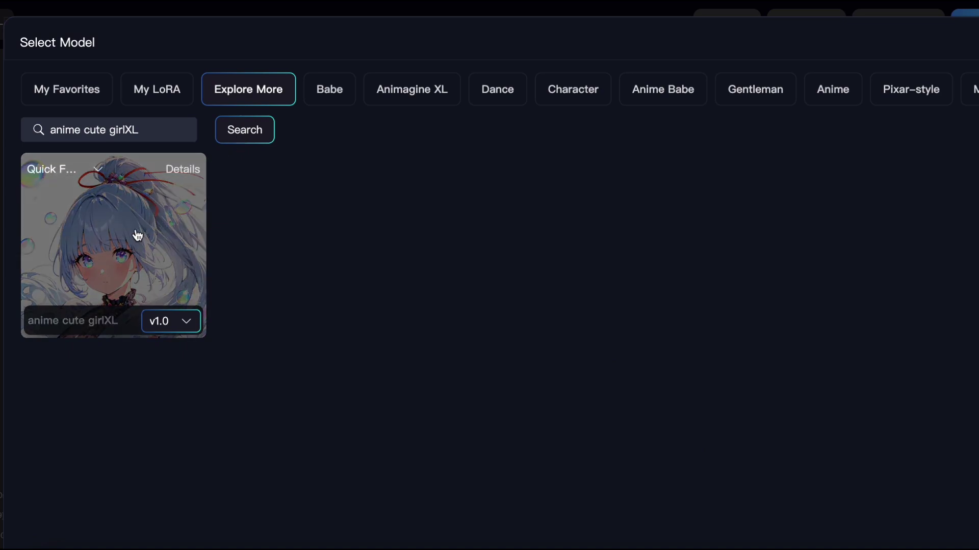
pyautogui.click(137, 236)
# Paste the positive and negative prompts into their encoder nodes.
pyautogui.click(339, 225)
pyautogui.write('masterpiece, best quality, sharp focus, absurdres, ++ 1girl, solo, fantasy, light purple hair, very long hair, curly hair, french braid, single sidelock, forehead, red eyes, pink eyes, multicolored eyes, , flat chest, , victorian dress, ornate white dress, sleeveless, off-shoulder dress, frills, dollgirl, doll joints, ++ face only, looking at viewer, cold, neutral')
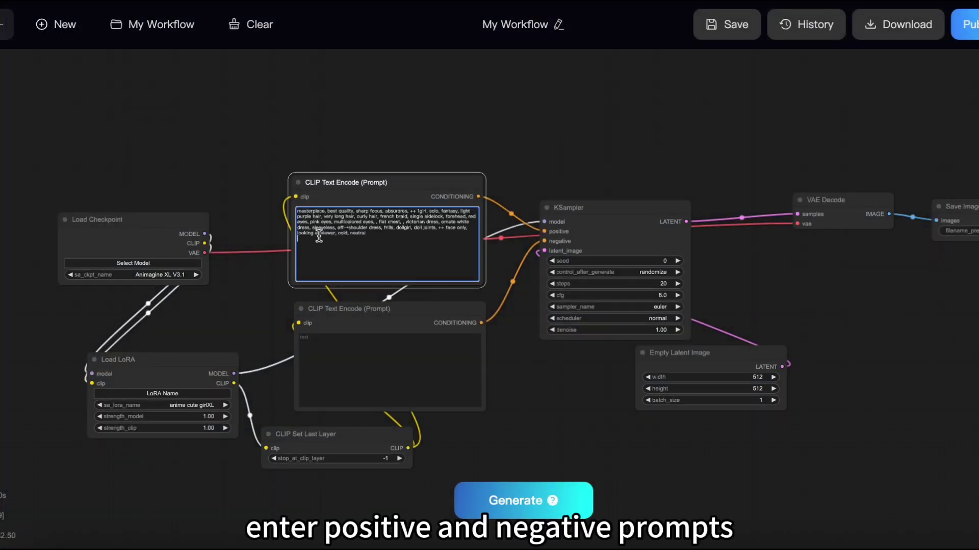
pyautogui.click(323, 350)
pyautogui.write('(nsfw:1.5),verybadimagenegative_v1.3, ng_deepnegative_v1_75t, (ugly face:0.8),cross-eyed,sketches, (worst quality:2), (low quality:2), (normal quality:2), lowres, normal quality, ((monochrome)), ((grayscale)), skin spots, acnes, skin blemishes, bad anatomy, DeepNegative, facing away, tilted head, {Multiple people}, lowres, bad anatomy, bad hands, text, error, missing fingers, extra digit, fewer digits, cropped, worstquality, low quality, normal quality, jpegartifacts, signature, watermark, username, blurry, bad feet, cropped, poorly drawn hands, poorly drawn face, mutation, deformed, worst quality, low quality, normal quality, jpeg artifacts, signature, watermark, extra fingers, fewer digits, extra limbs, extra arms,extra legs, malformed limbs, fused fingers, too many fingers, long neck, cross-eyed,mutated hands, polar lowres, bad body, bad proportions, gross proportions, text, error, missing fingers, missing arms, missing legs, extra digit, extra arms, extra leg, extra foot, ((repeating hair))')
# Set the sampler to euler_ancestral and the latent size to 1024×1024.
pyautogui.click(664, 306)
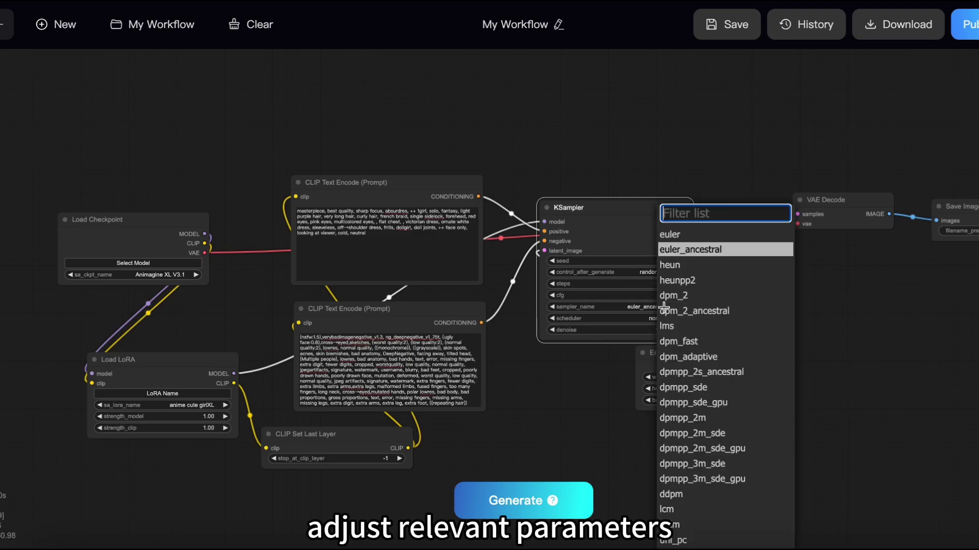
pyautogui.click(674, 250)
pyautogui.click(759, 377)
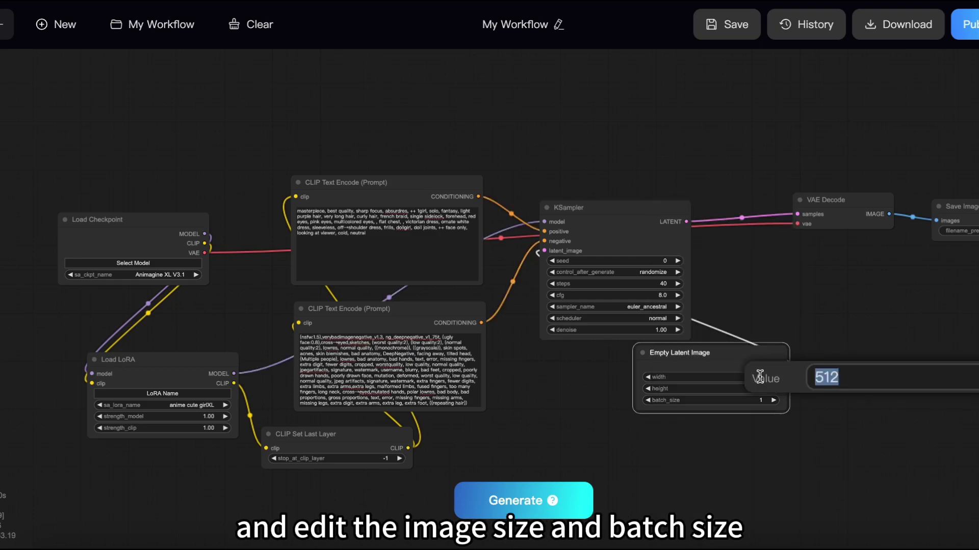
pyautogui.press('Return')
pyautogui.click(759, 389)
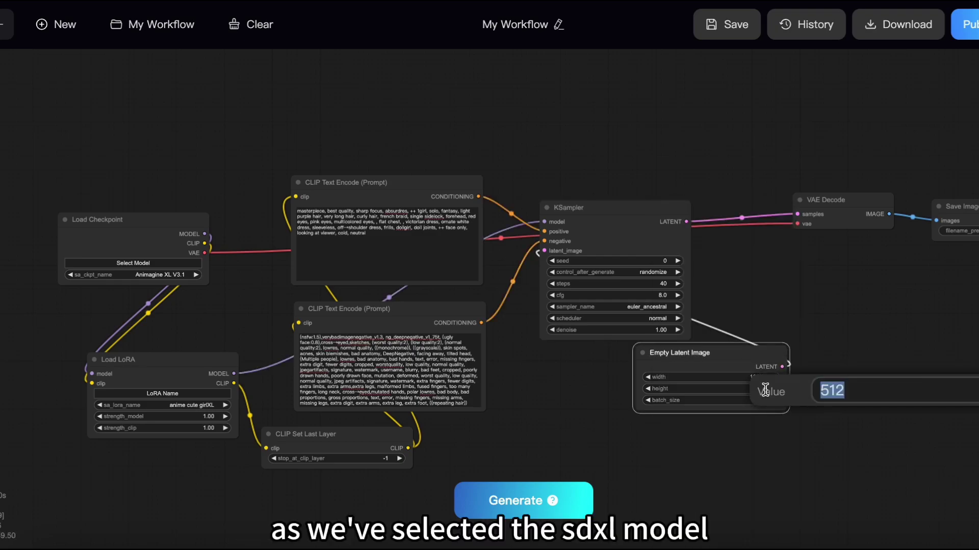
pyautogui.write('1024')
pyautogui.press('Return')
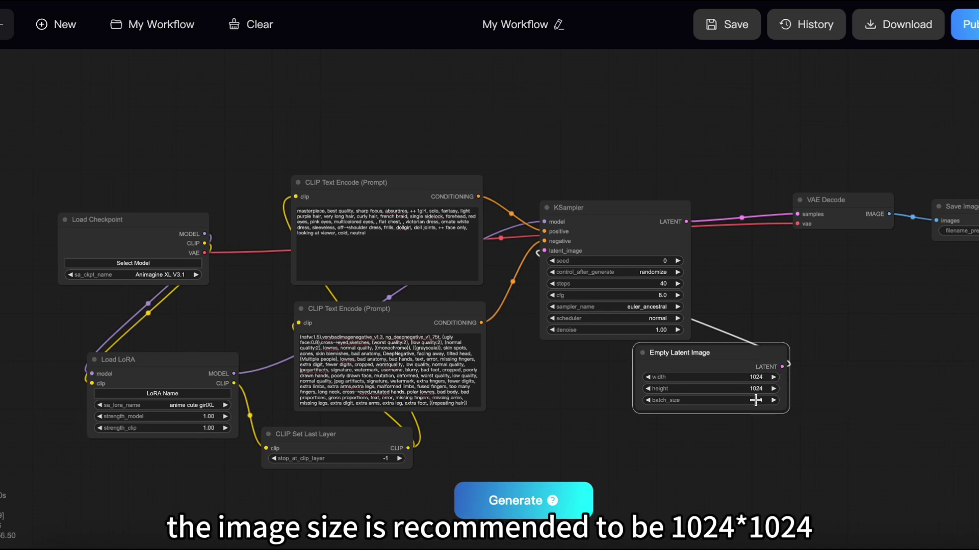
# Set batch size to 2 and generate the images.
pyautogui.click(745, 401)
pyautogui.write('2')
pyautogui.press('Return')
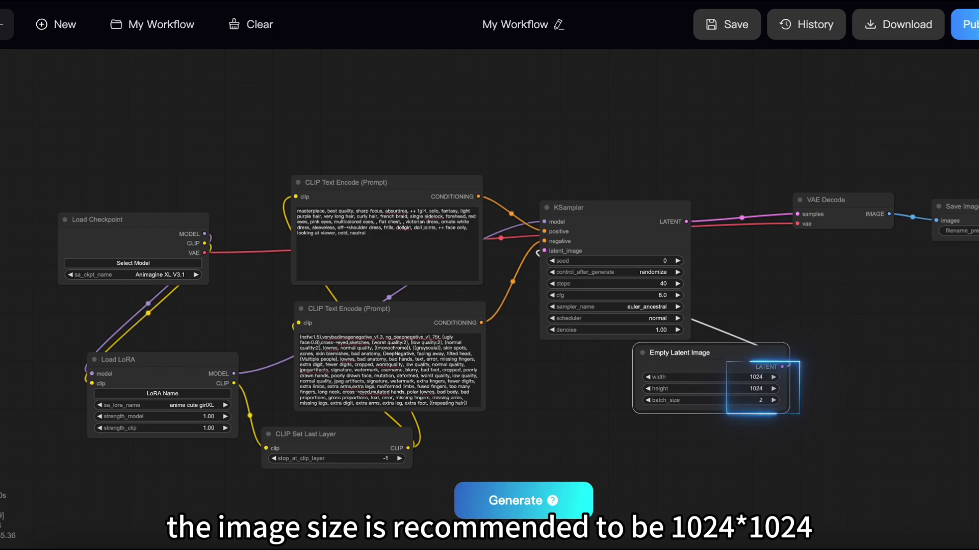
pyautogui.click(512, 493)
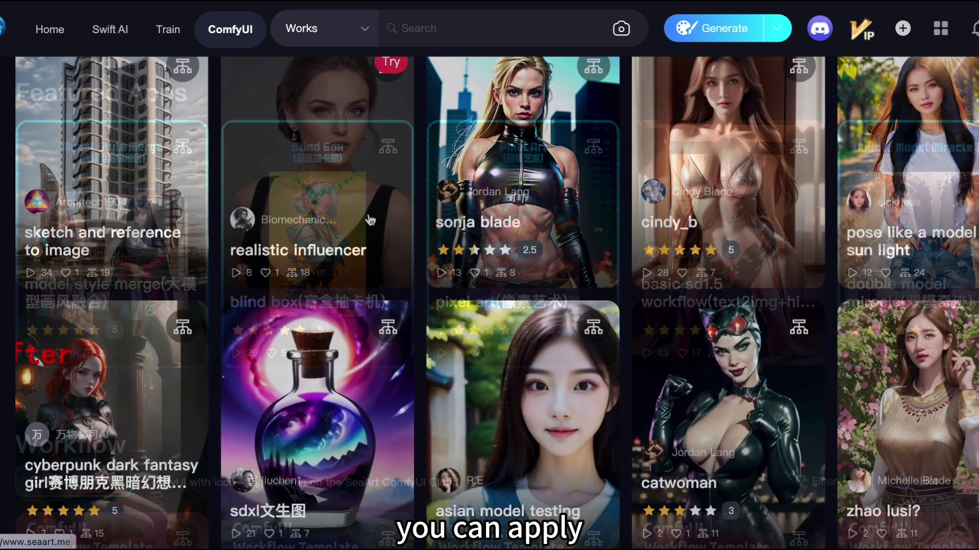
# Scroll through the community workflow templates such as beautiful landscape.
pyautogui.scroll(-20, 371, 220)
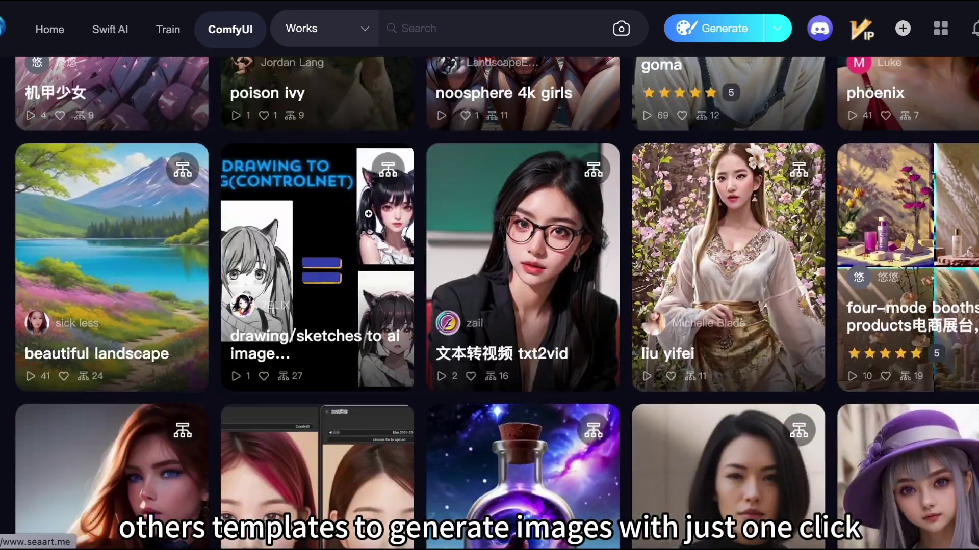